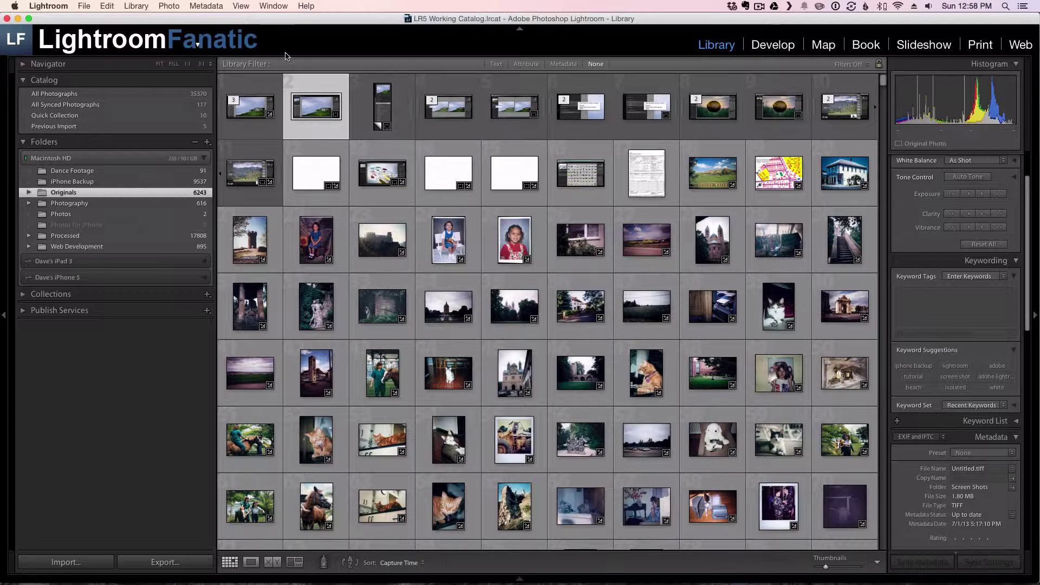
Turn on Enable Filters from the Library menu to show the Library Filter bar.
click(135, 7)
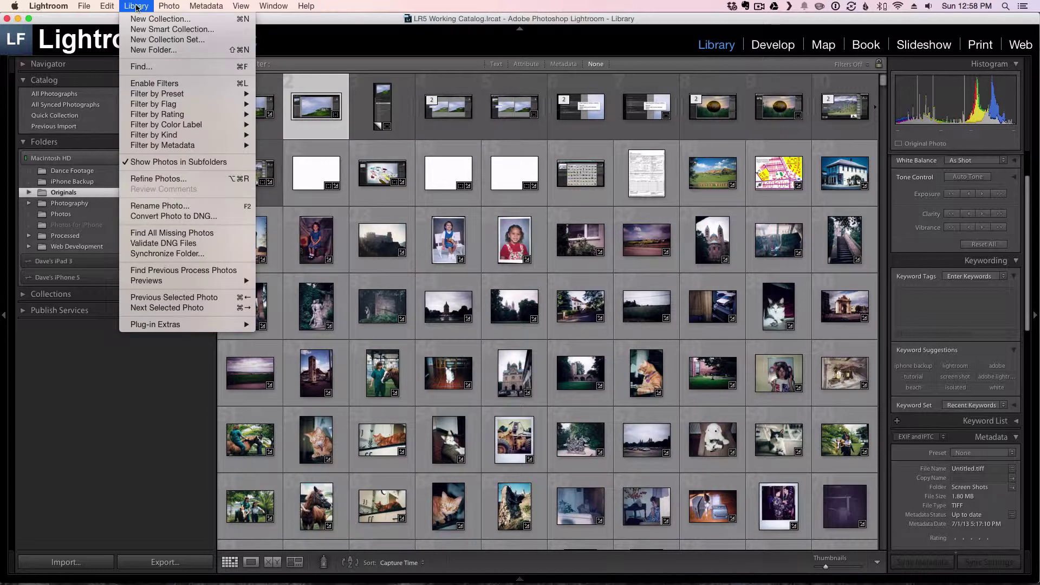
click(178, 84)
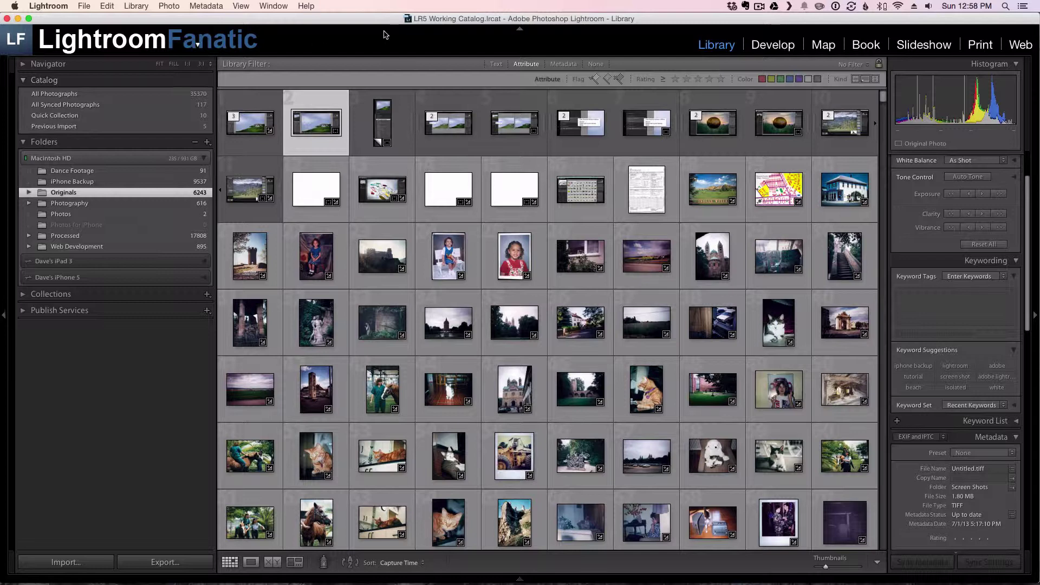
Make the Text filter search Filename with the Ends With rule, with the search box ready for input.
click(495, 64)
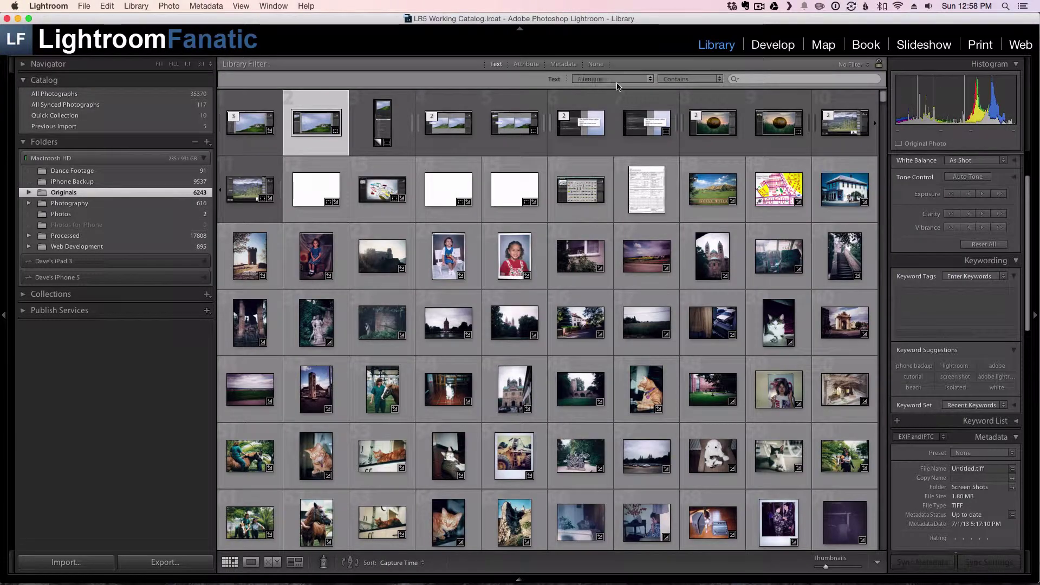
click(620, 80)
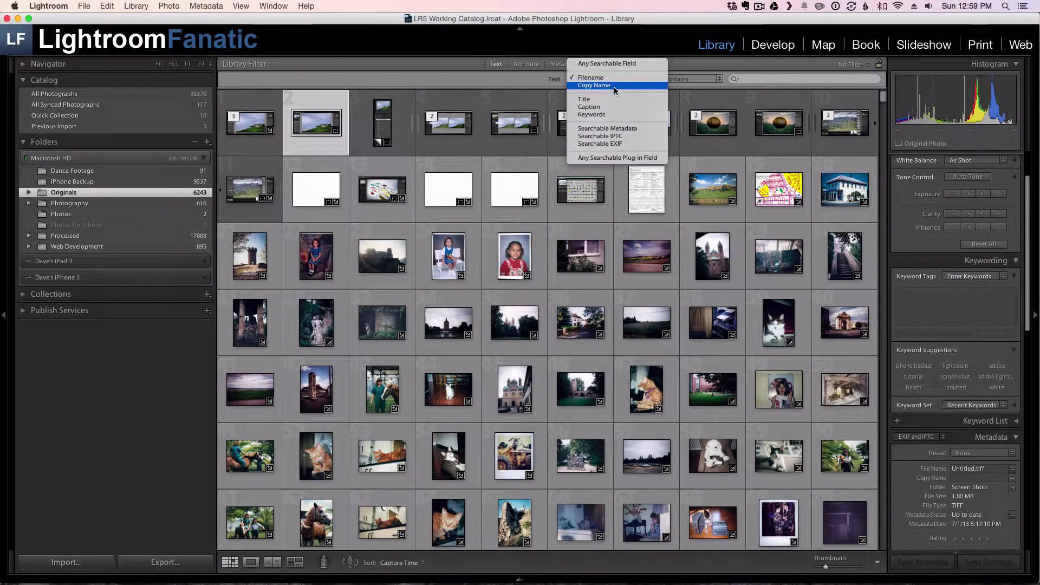
click(617, 78)
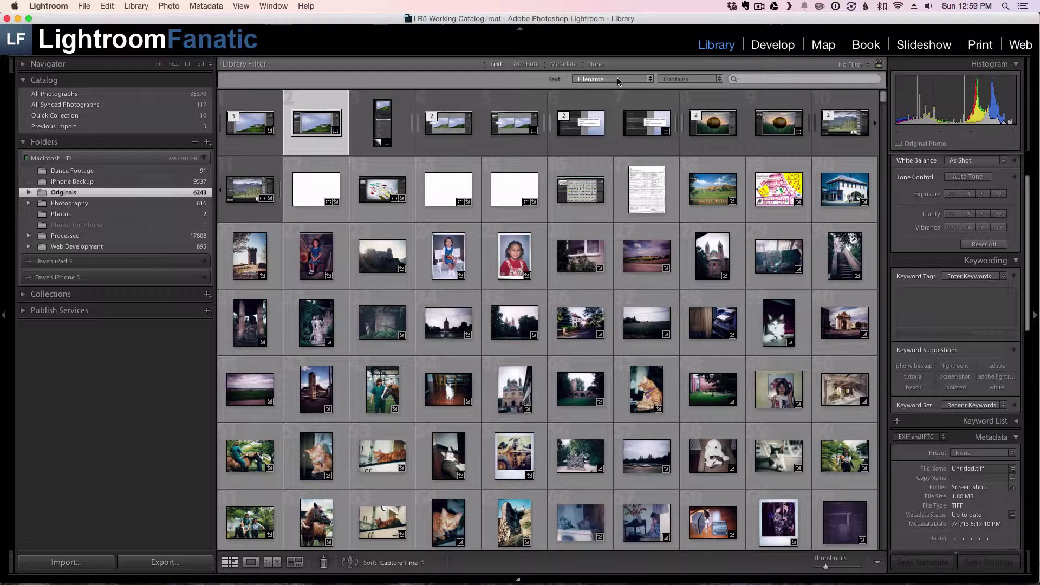
click(701, 79)
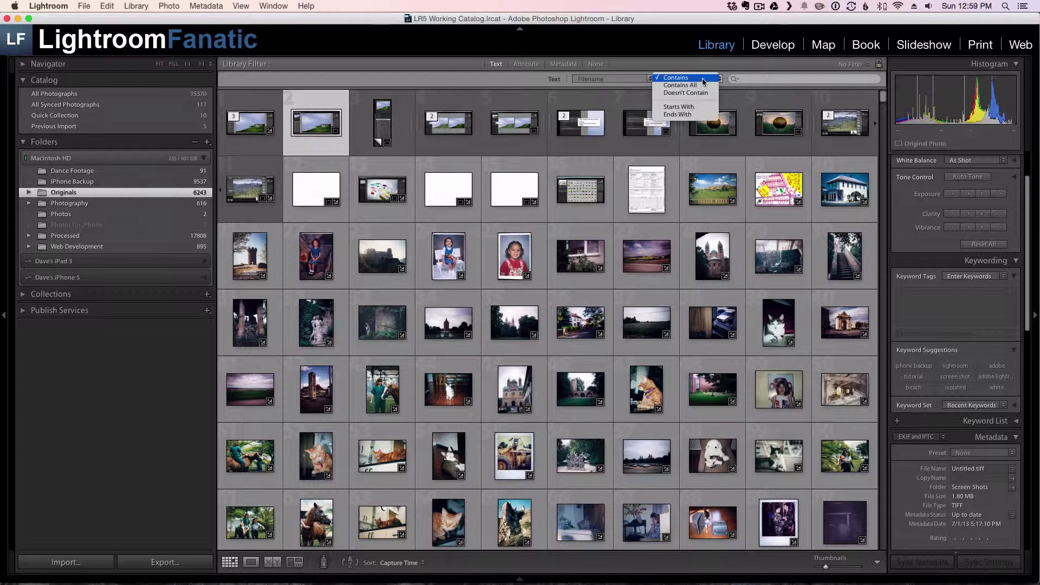
click(691, 115)
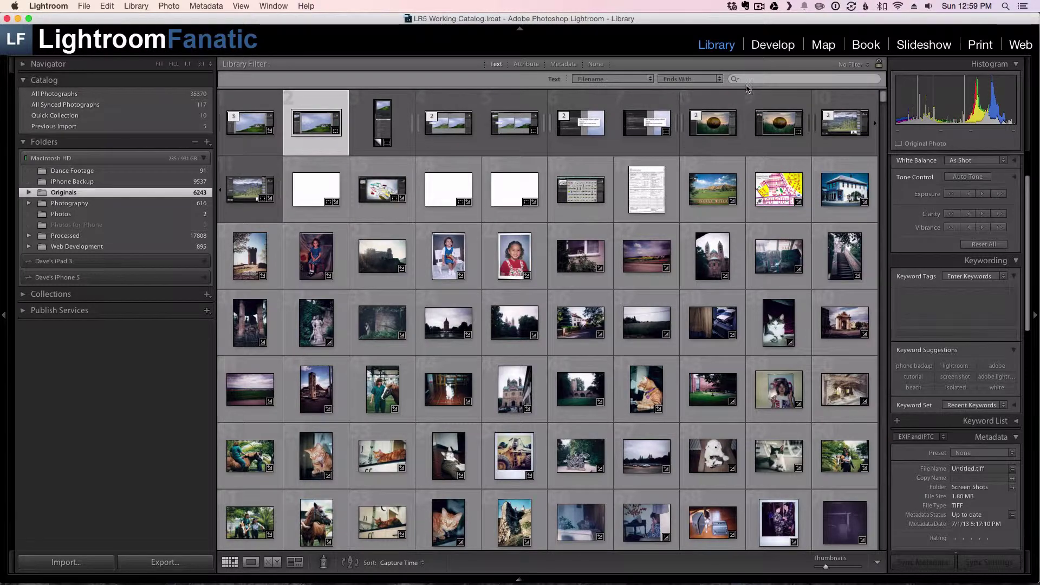
click(754, 80)
text(psd)
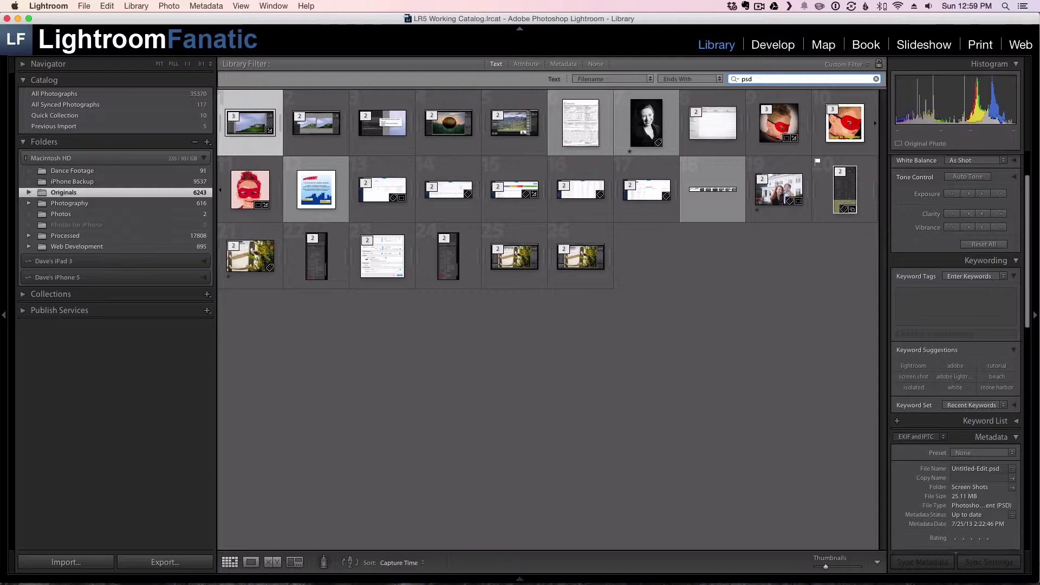
Compare psd, tif and tiff as filename endings, ending with tiff.
key(BackSpace)
key(BackSpace)
text(ti)
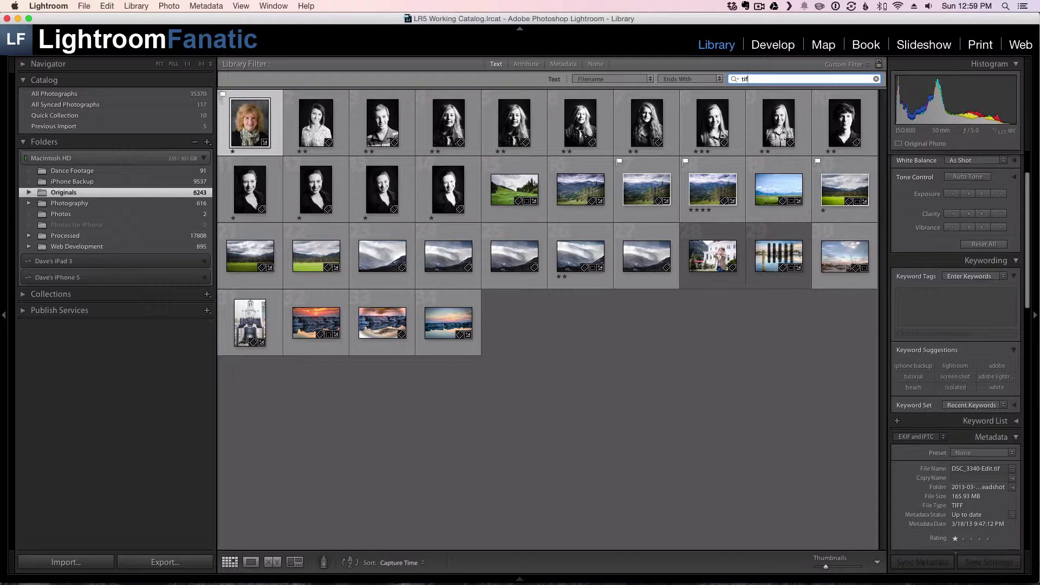
text(f)
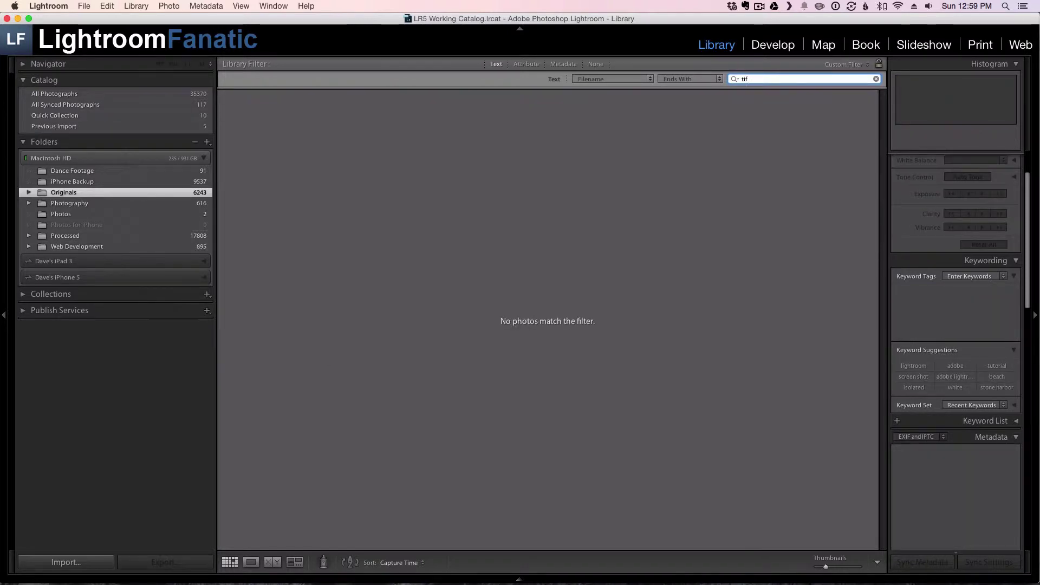
key(BackSpace)
text(f)
key(BackSpace)
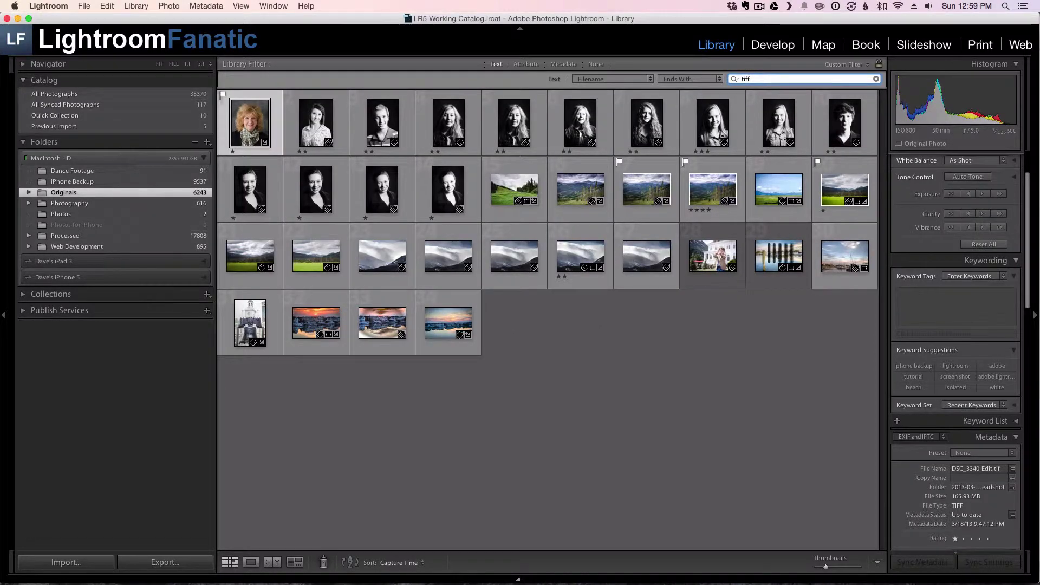
text(f)
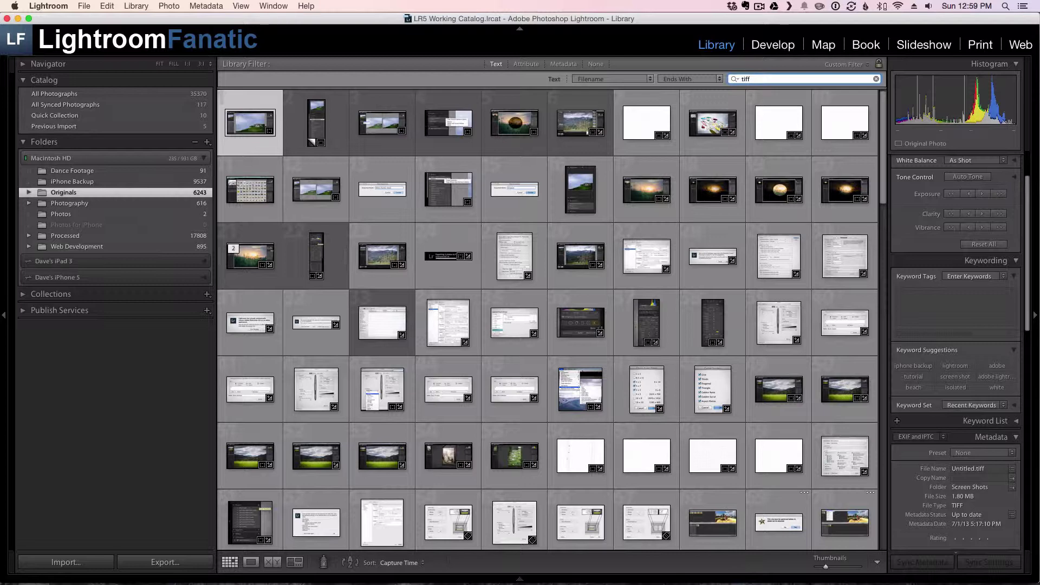
Switch the filename rule to Contains and select the tiff search text to replace with tif+.
click(712, 79)
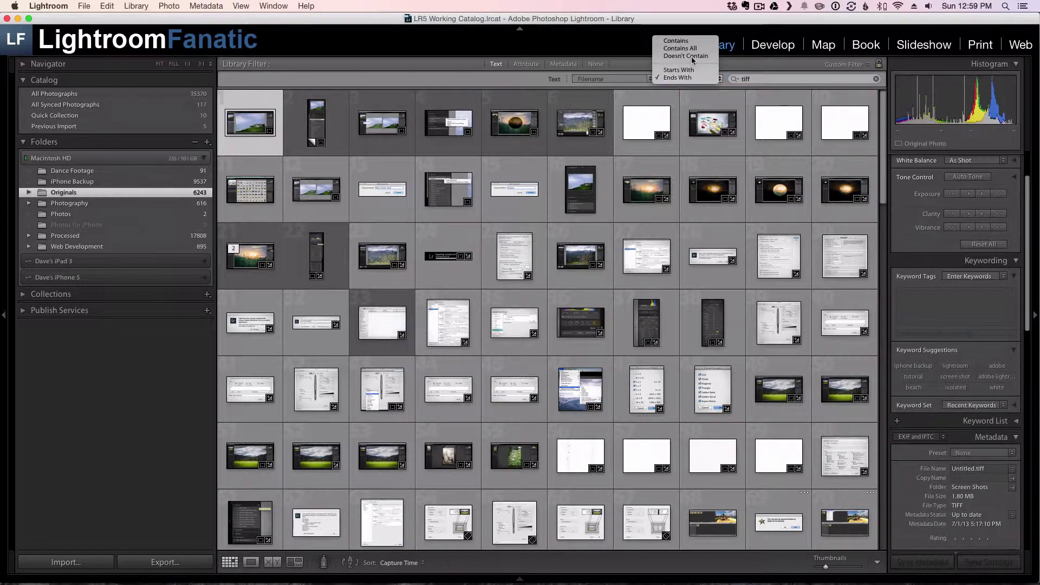
click(687, 43)
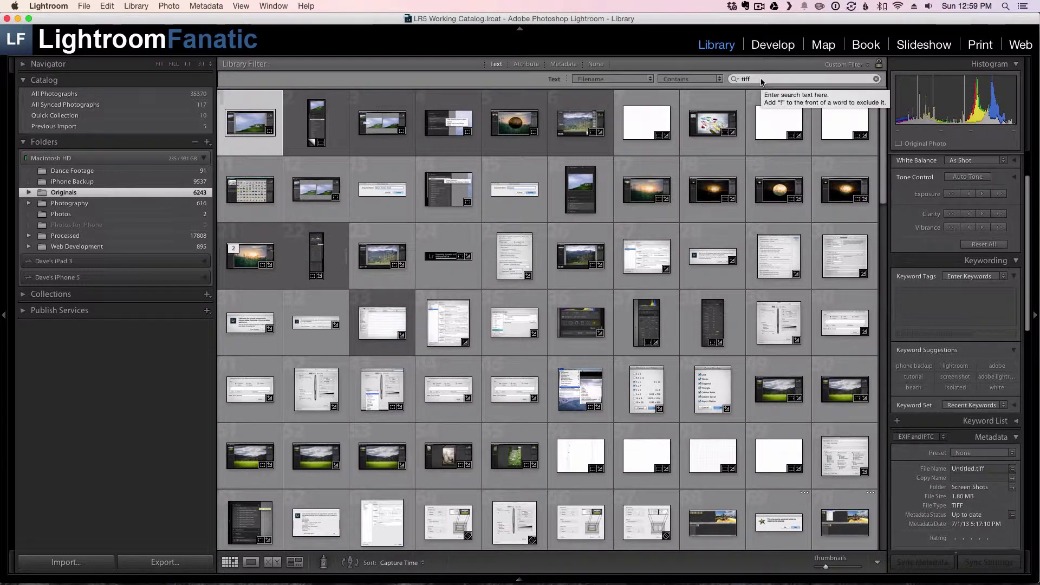
click(765, 80)
drag(766, 79, 735, 79)
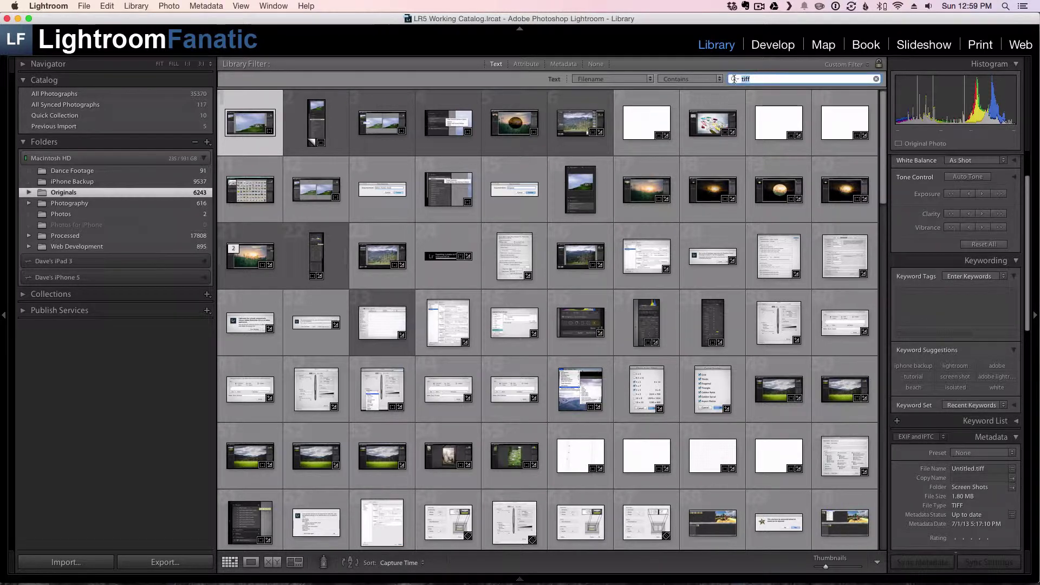
text(tif)
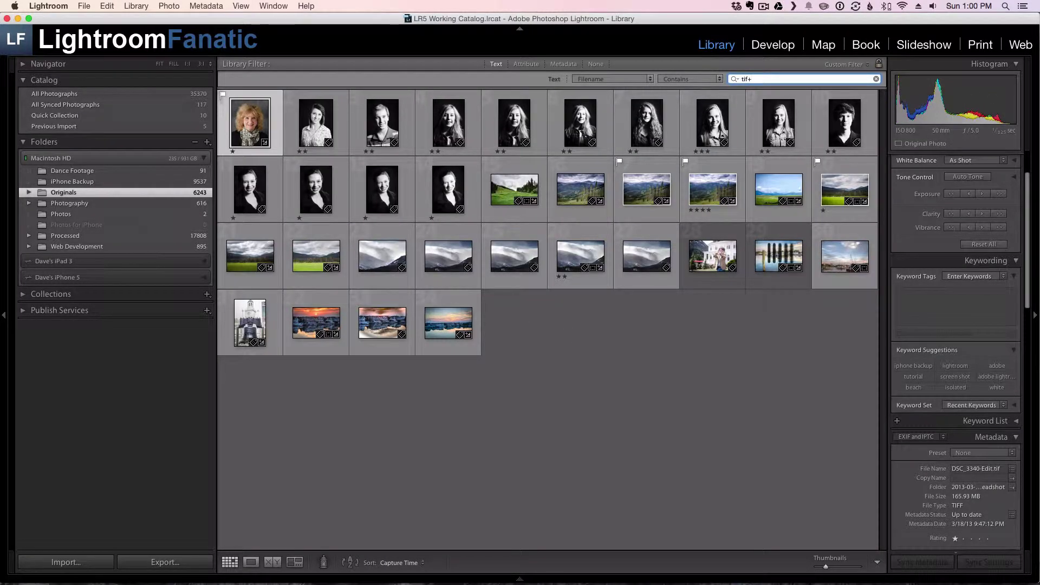
mouse_move(646, 122)
text(tiff+)
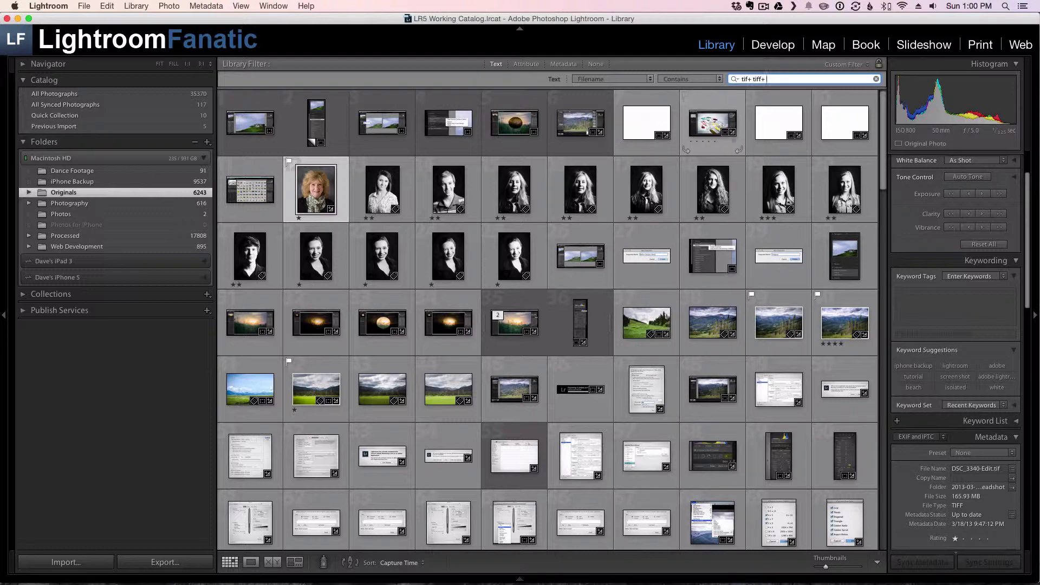
text(psd+)
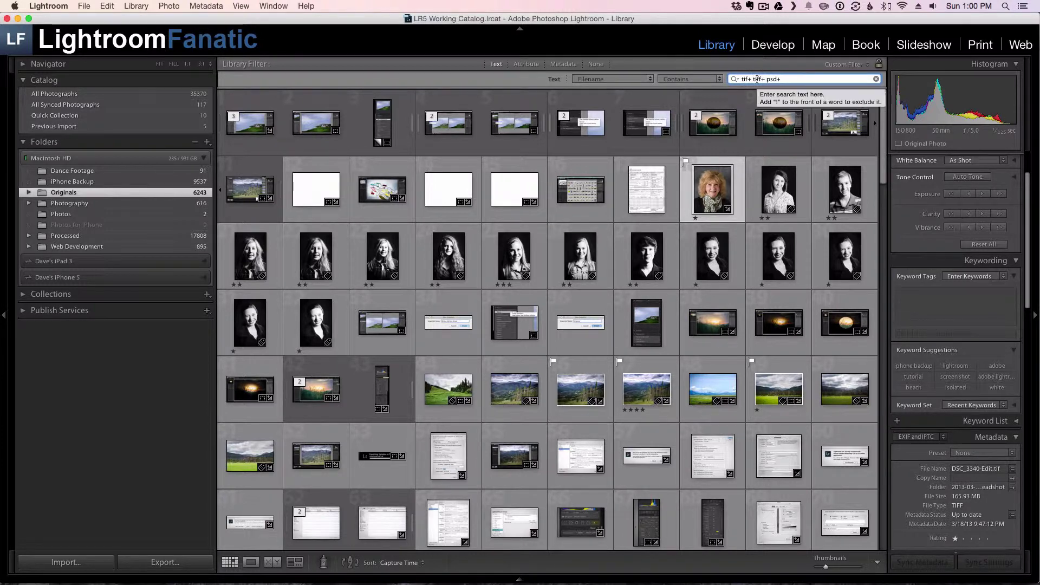
Extend the filename search to 'tif+ tiff+ psd+'.
click(793, 79)
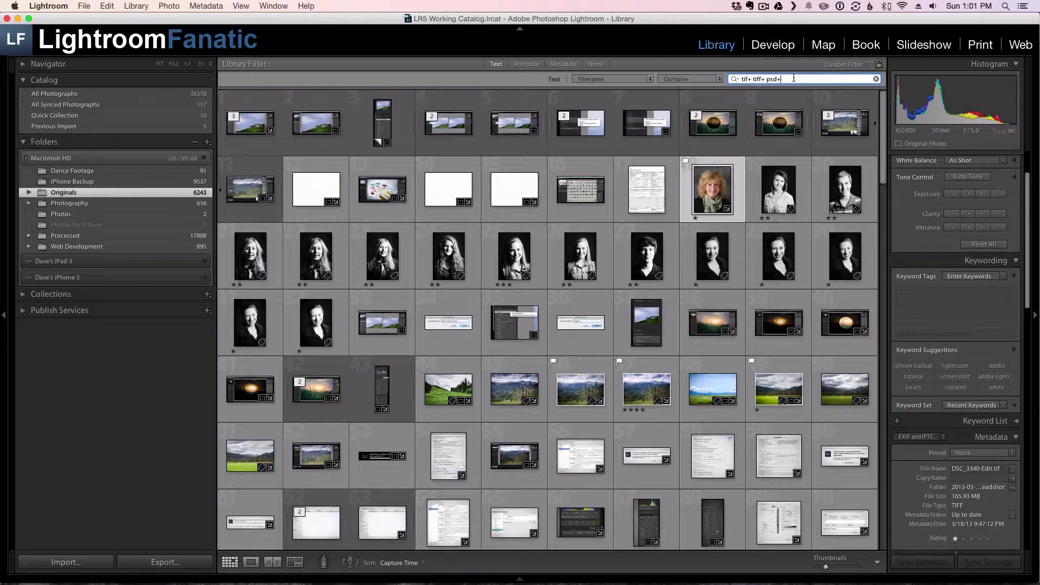
Select and delete the 'tif+ tiff+ psd+' search text to make way for !nef+.
drag(793, 79, 742, 79)
text(~)
key(BackSpace)
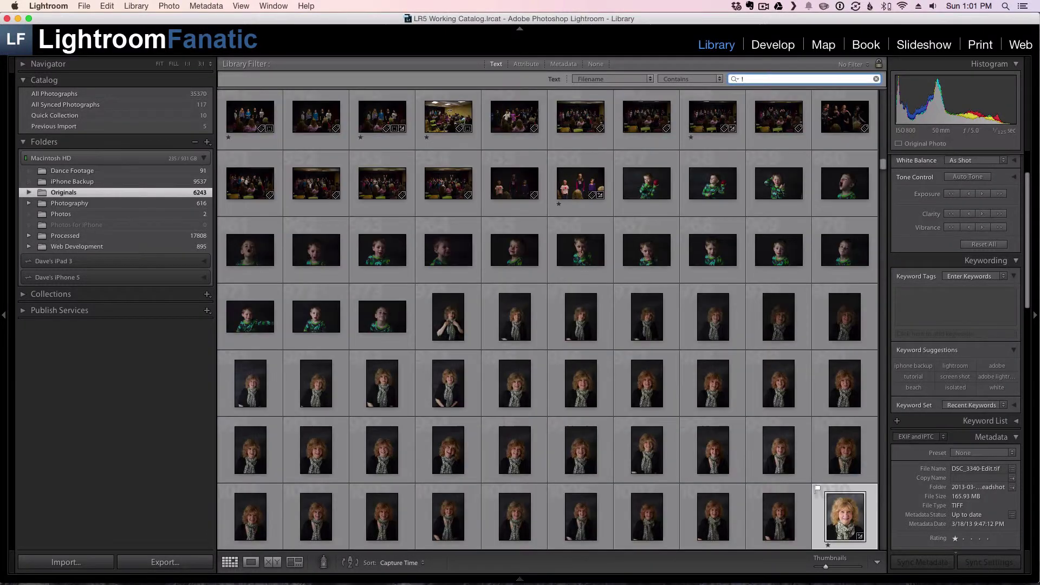
text(tif)
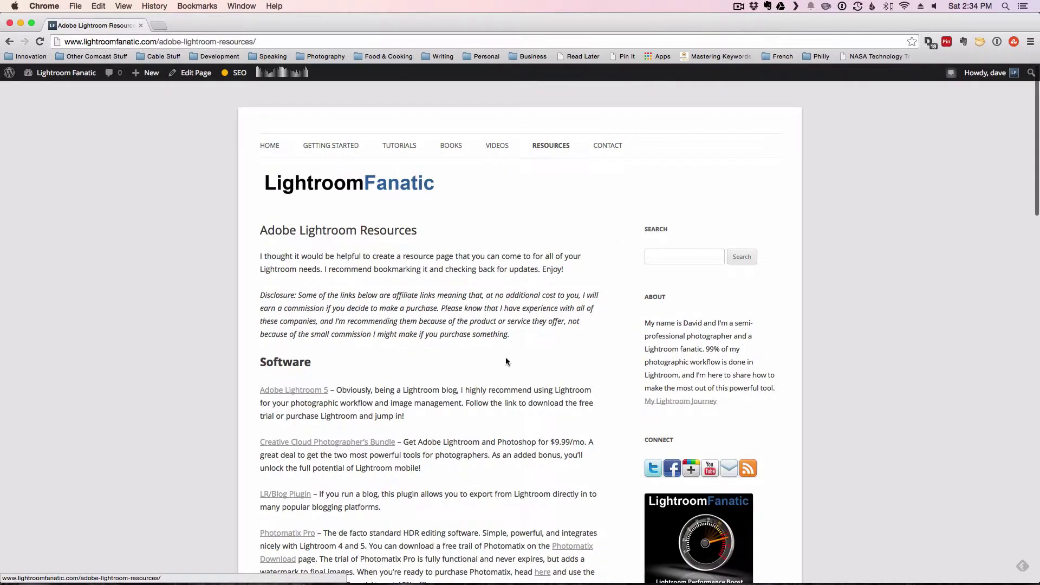
scroll(506, 360, down, 5)
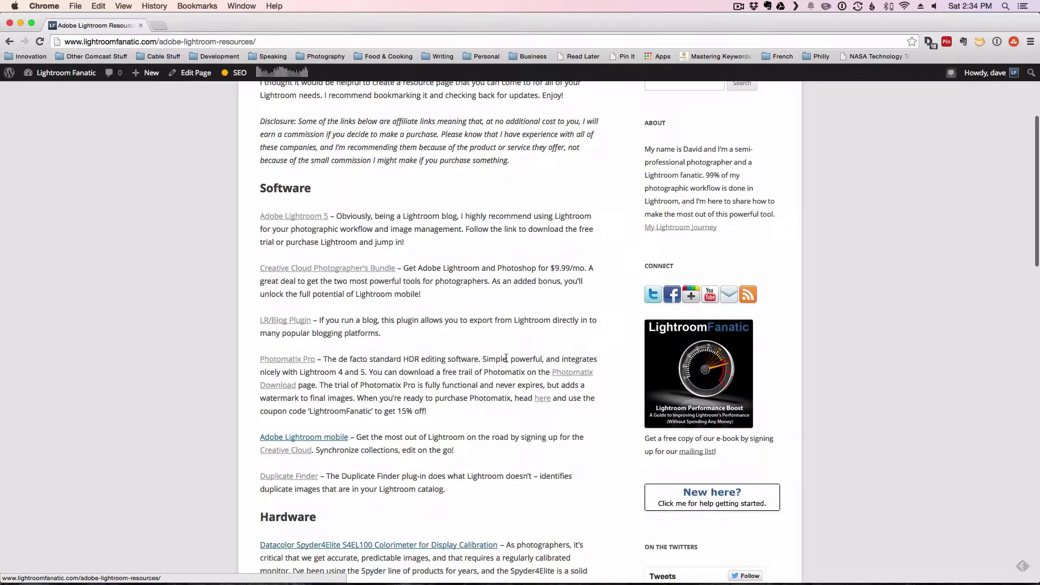
scroll(506, 358, down, 1)
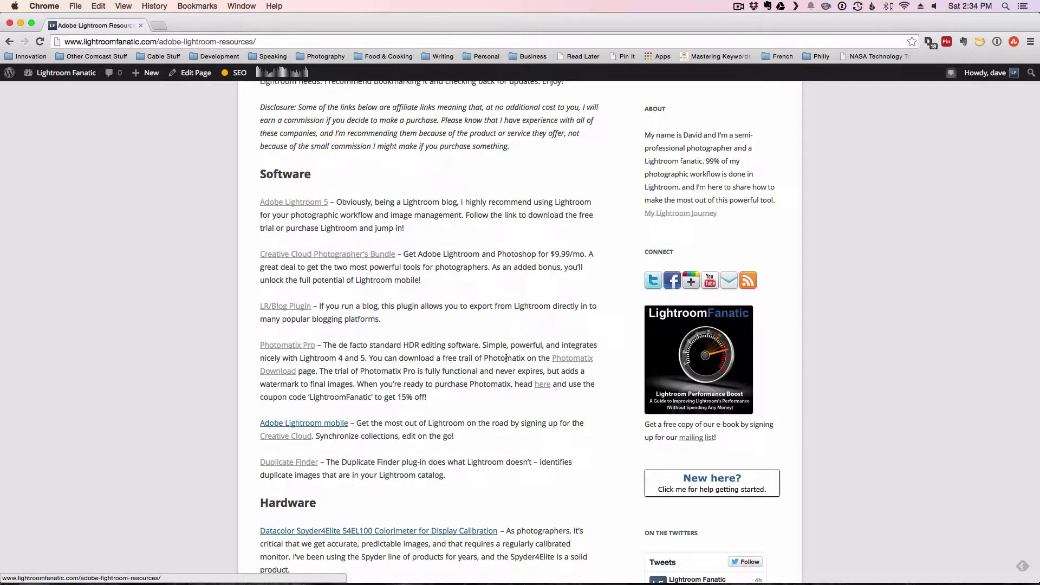
scroll(506, 358, down, 2)
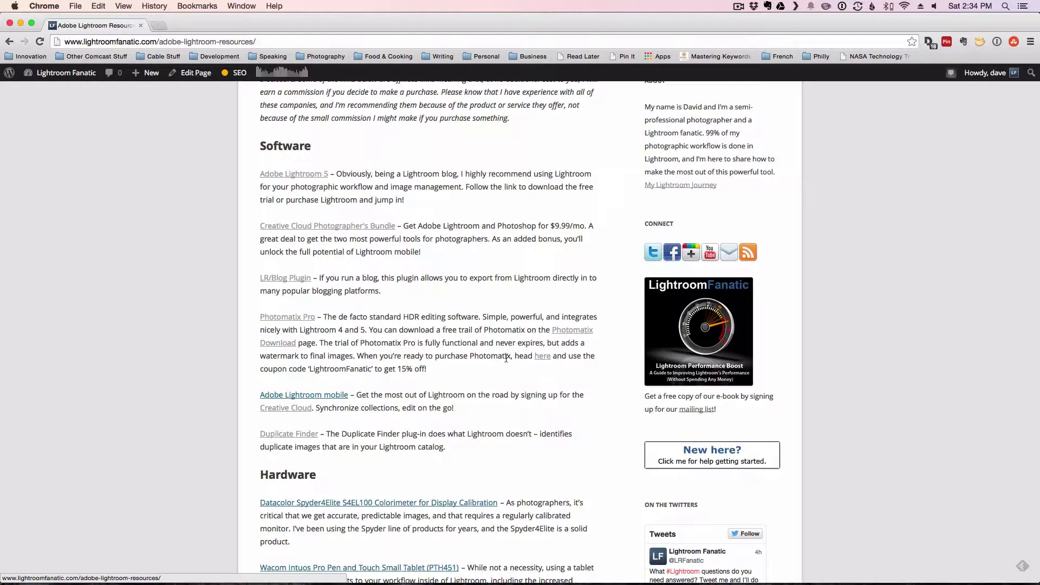
scroll(506, 357, down, 8)
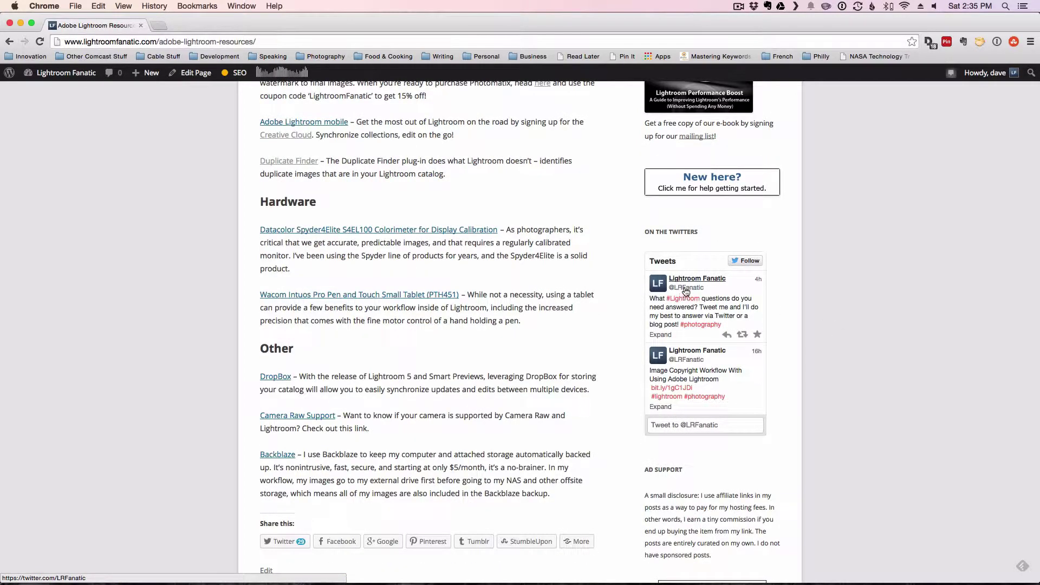